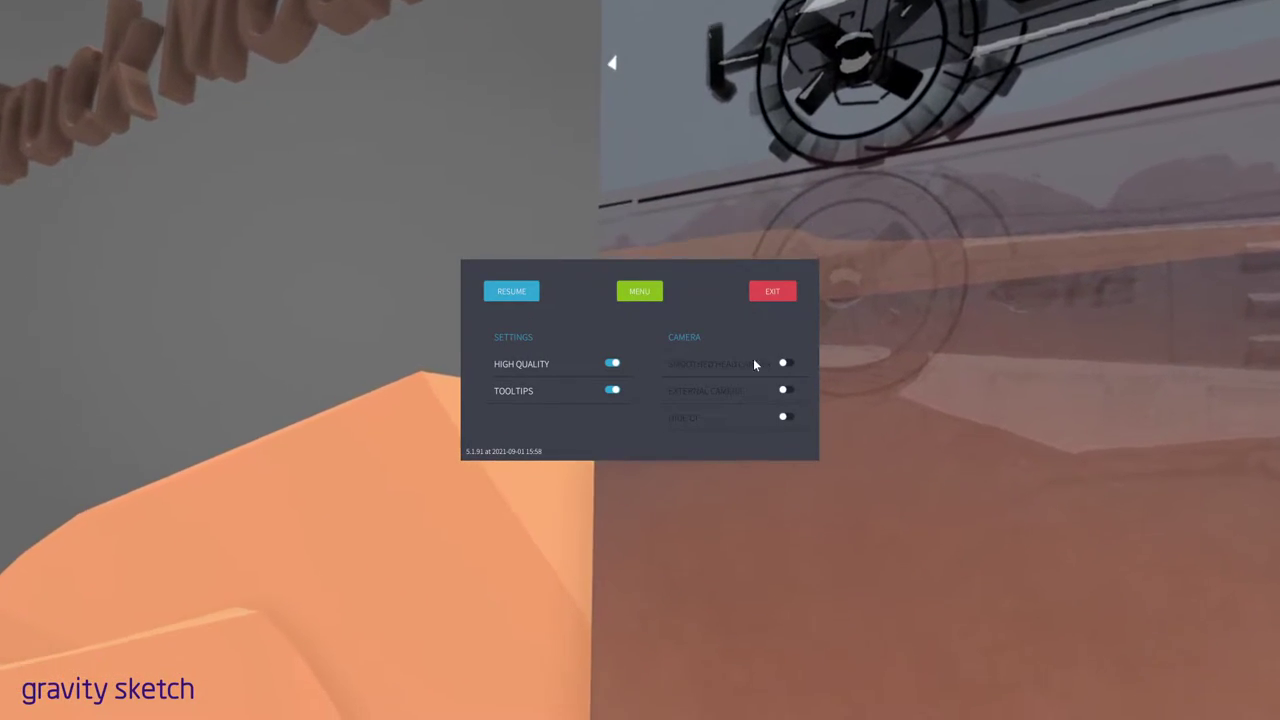
- Switch Smoothed Head Camera on and close the pause menu to resume the vehicle sketch view
{"action": "left_click", "coordinate": [787, 363]}
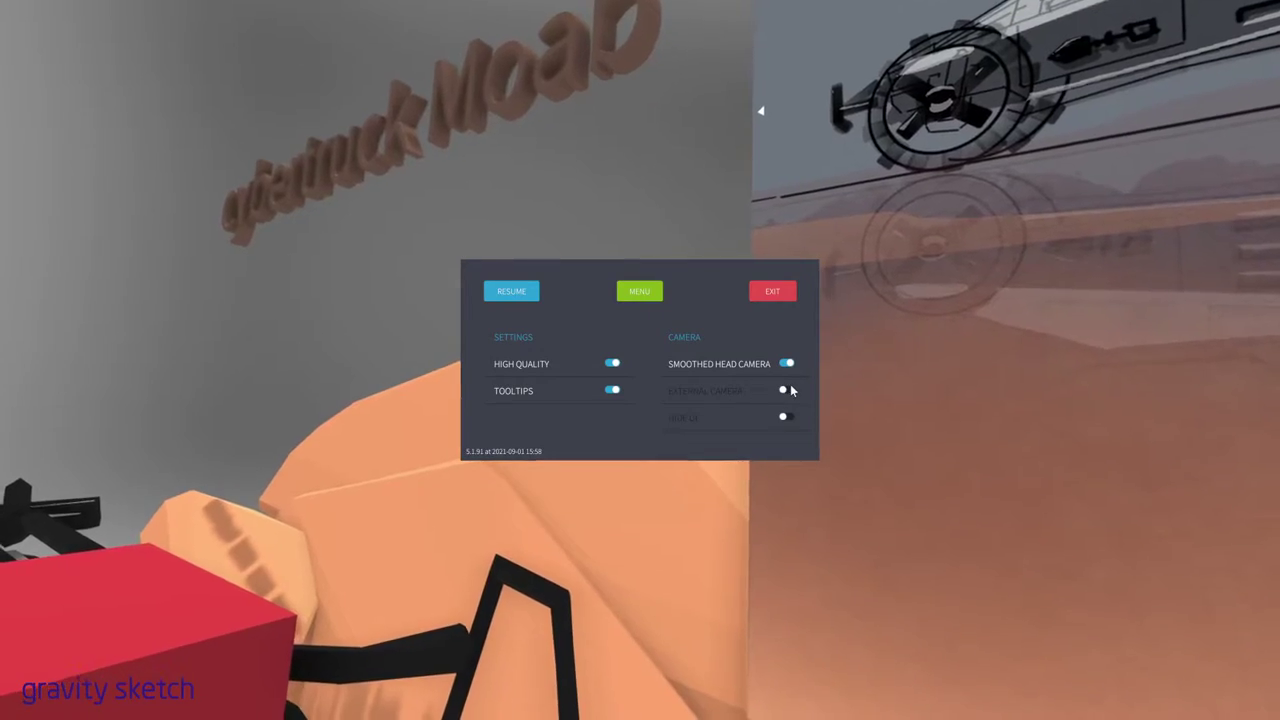
{"action": "key", "text": "Escape"}
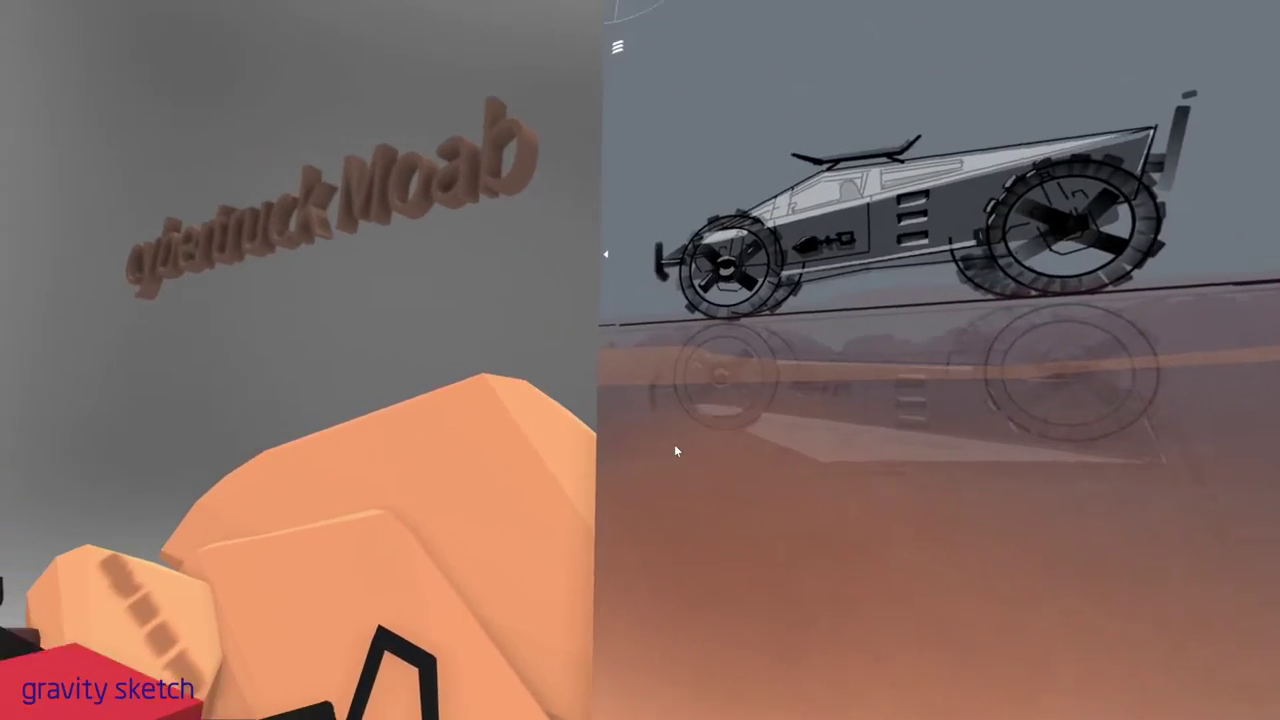